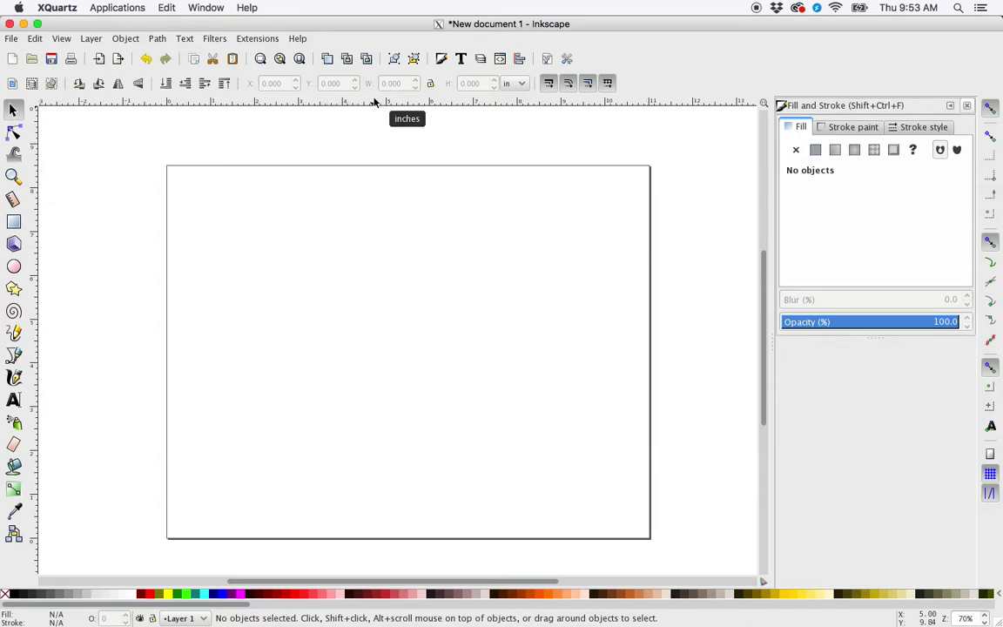
- Add a horizontal guide at about 7 in and draw a V-shaped Bezier path hanging from it, about 1.57 in wide and 2.61 in tall
left_click_drag(377, 143, 405, 236)
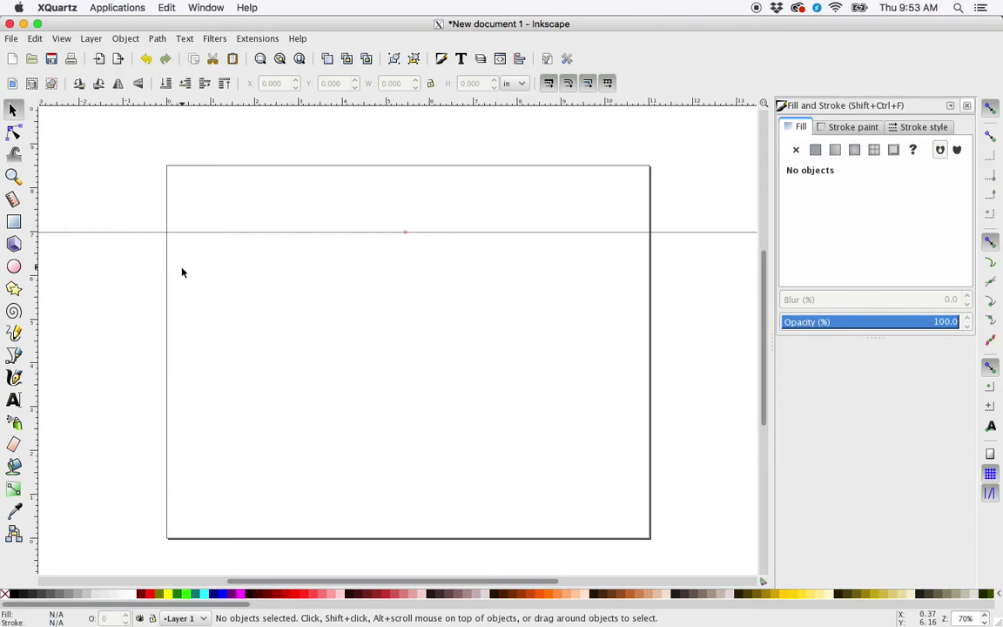
left_click(21, 350)
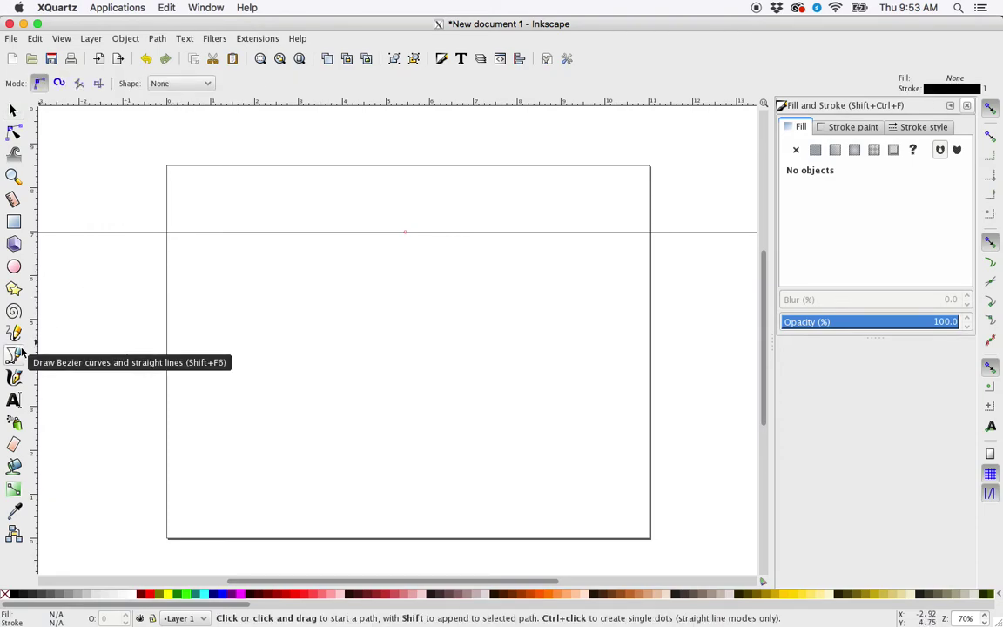
left_click(310, 233)
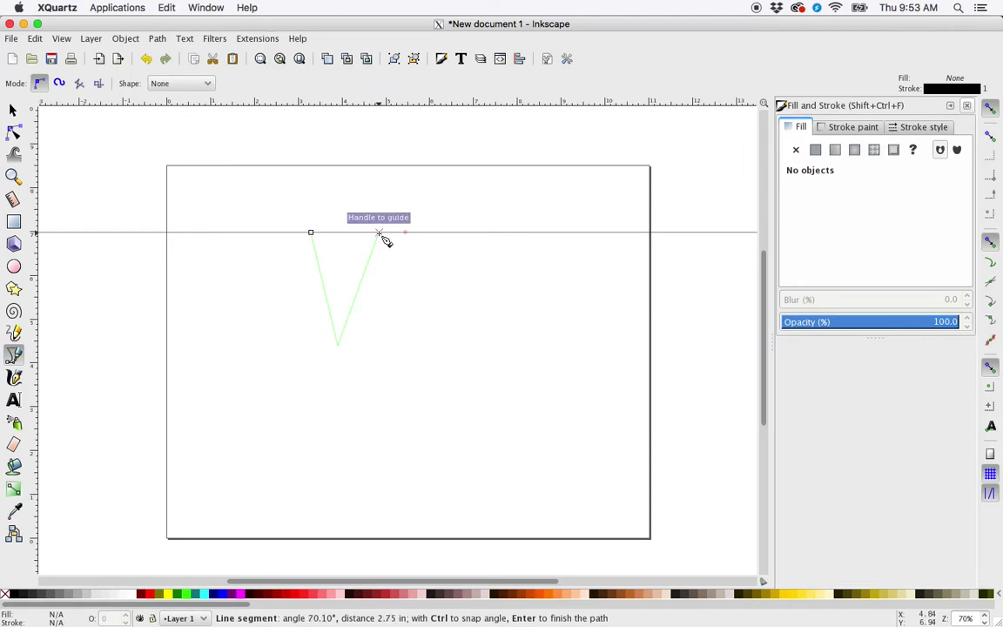
double_click(379, 234)
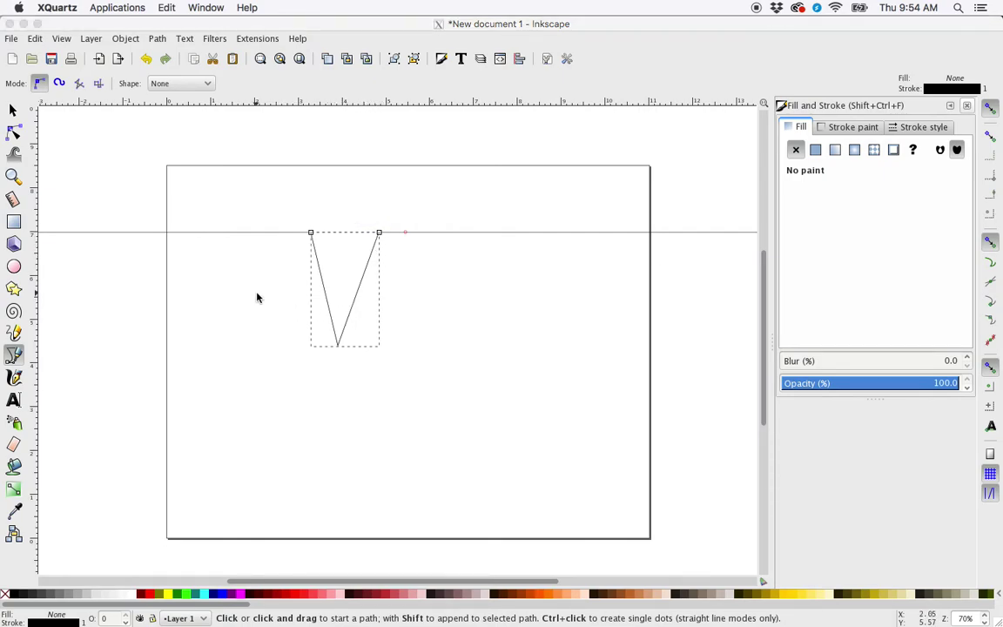
- Add a vertical guide through the horizontal centre of the V path and enable snapping to object centers
left_click(13, 107)
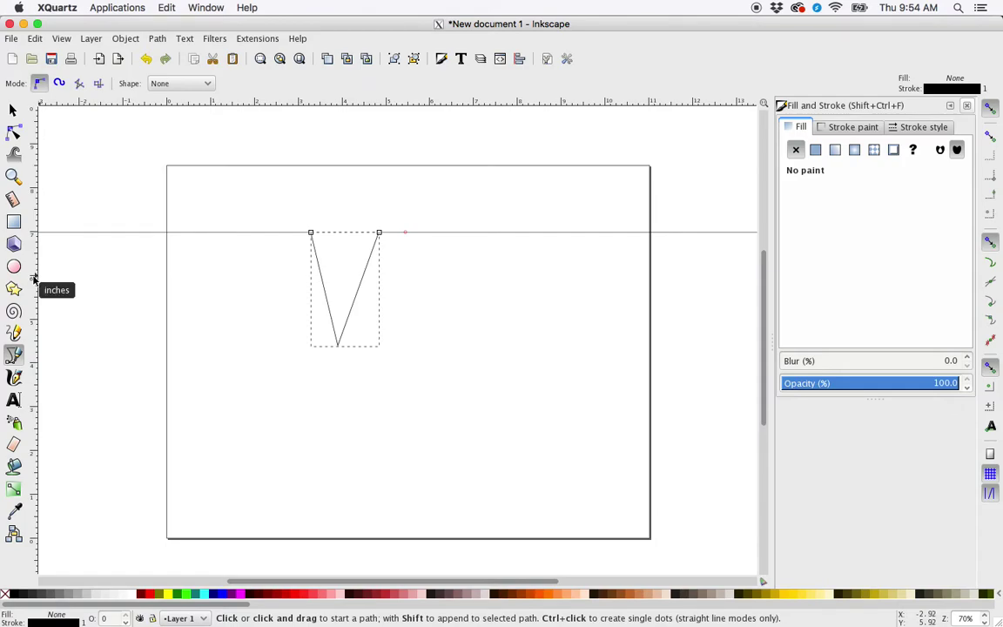
left_click_drag(33, 278, 346, 270)
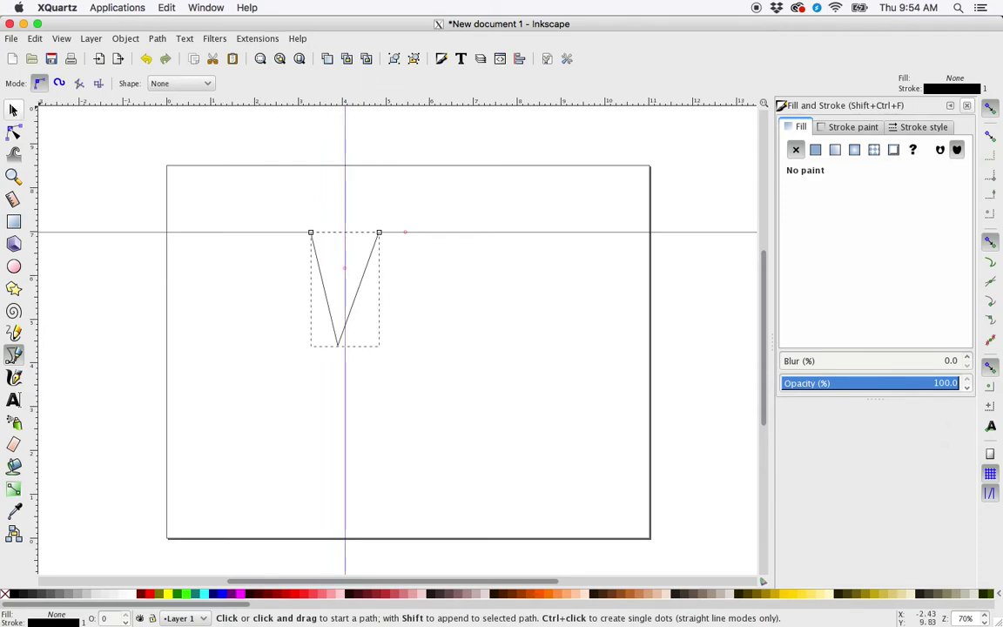
left_click(13, 109)
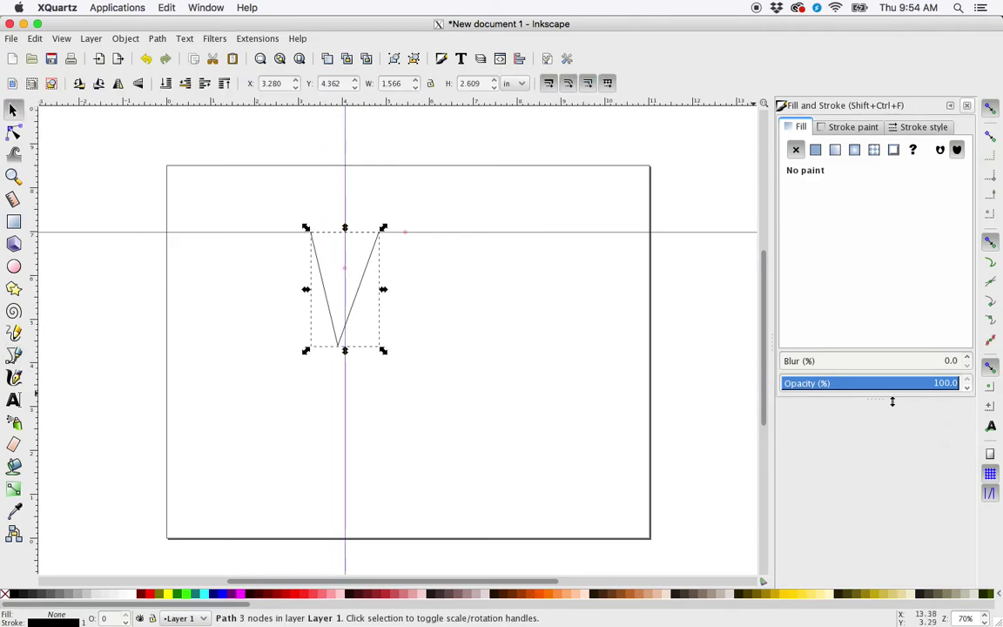
left_click(989, 388)
key("ctrl")
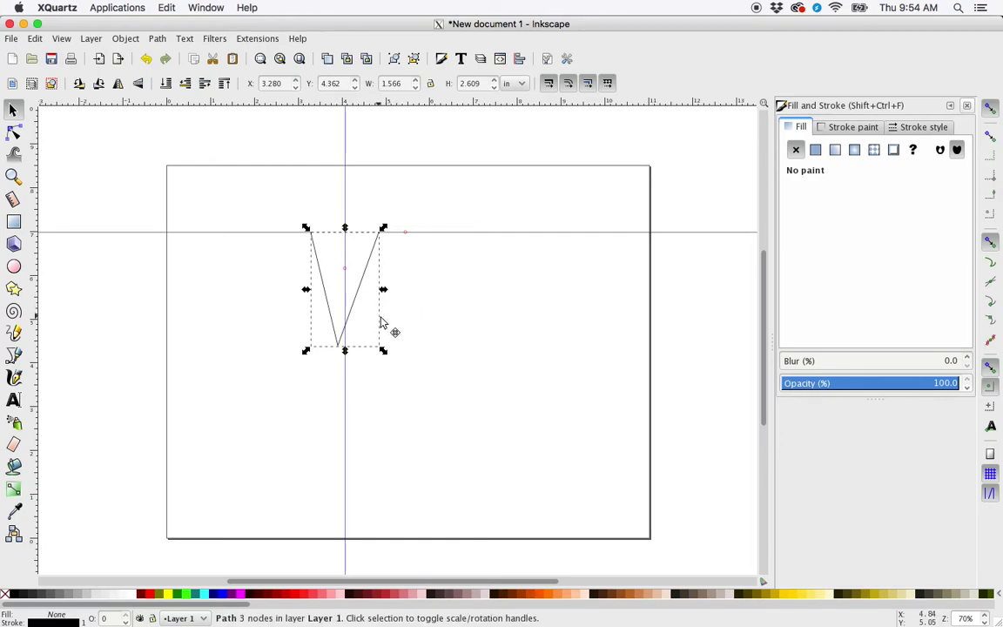
left_click_drag(384, 325, 366, 298)
left_click(360, 293)
key("ctrl")
- Enable snapping to cusp nodes and move the V's lowest node sideways onto the vertical guide
left_click(14, 131)
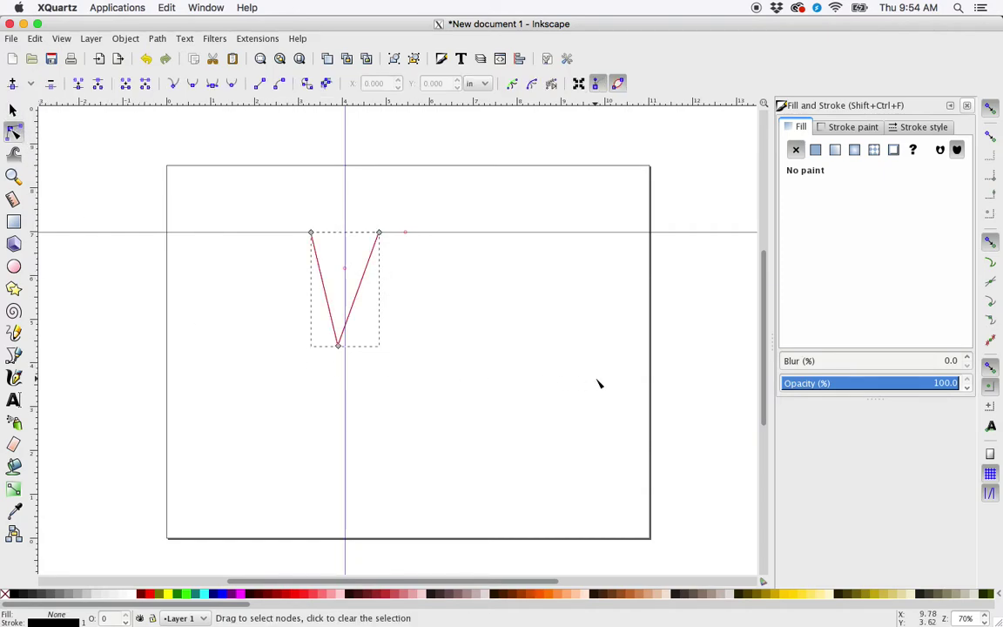
left_click(991, 303)
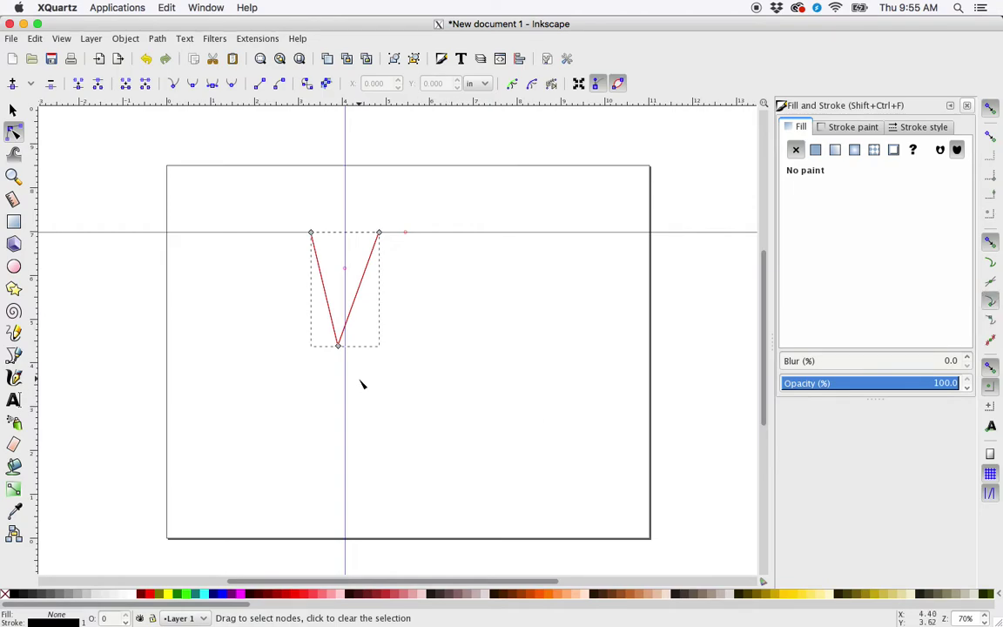
key("plus")
key("plus")
key("plus")
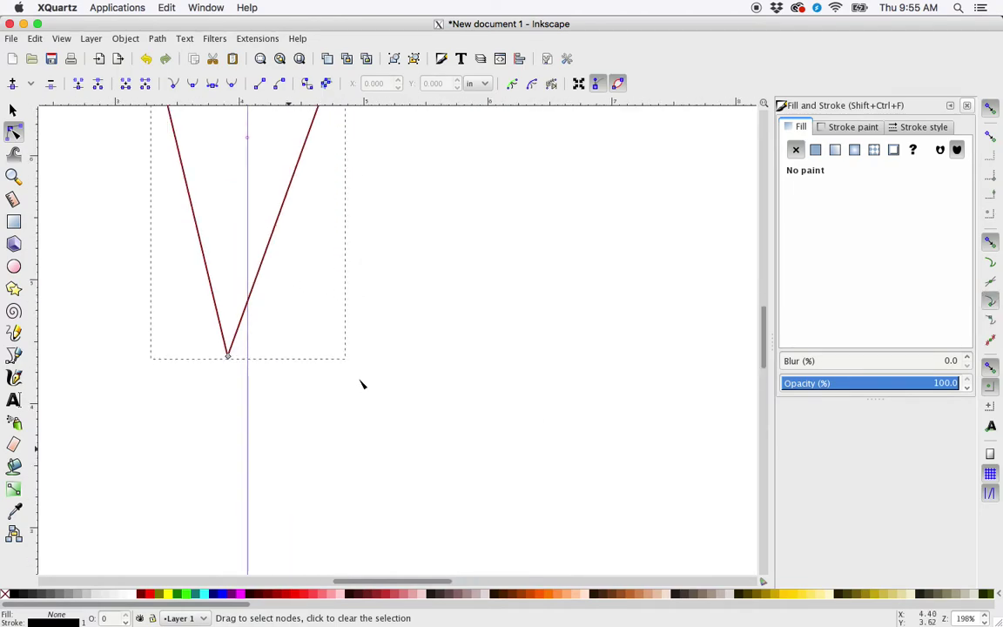
scroll(362, 384, "left", 3)
scroll(361, 381, "up", 1)
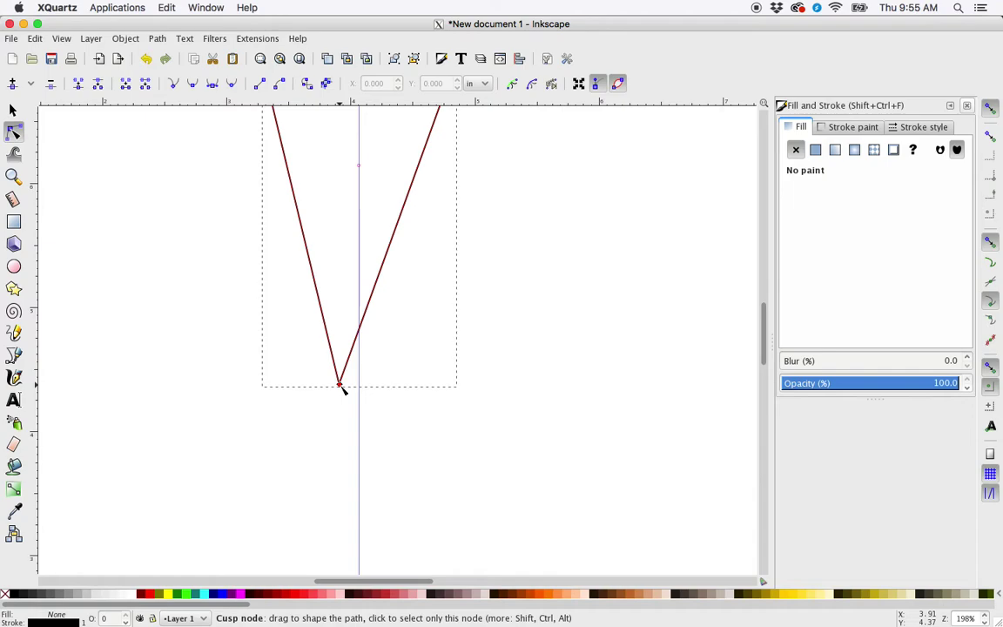
left_click_drag(341, 386, 359, 386)
scroll(430, 403, "up", 3)
scroll(430, 403, "down", 6)
scroll(430, 403, "up", 8)
scroll(430, 403, "down", 6)
scroll(430, 403, "up", 4)
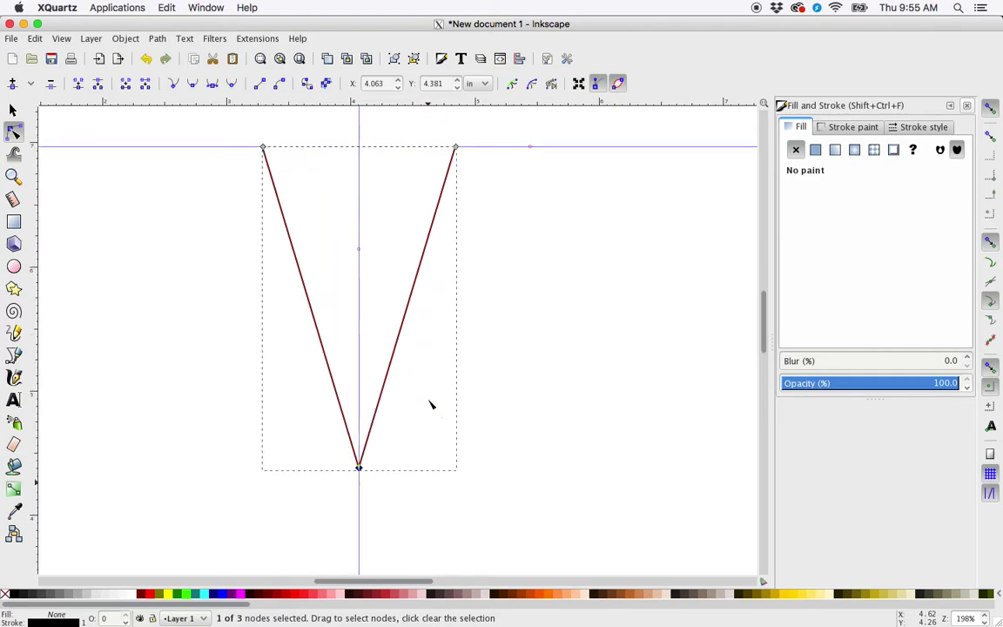
- Round the V's lowest node into a symmetric one with short, equal horizontal handles, forming a curved neckline
left_click(360, 469, "ctrl")
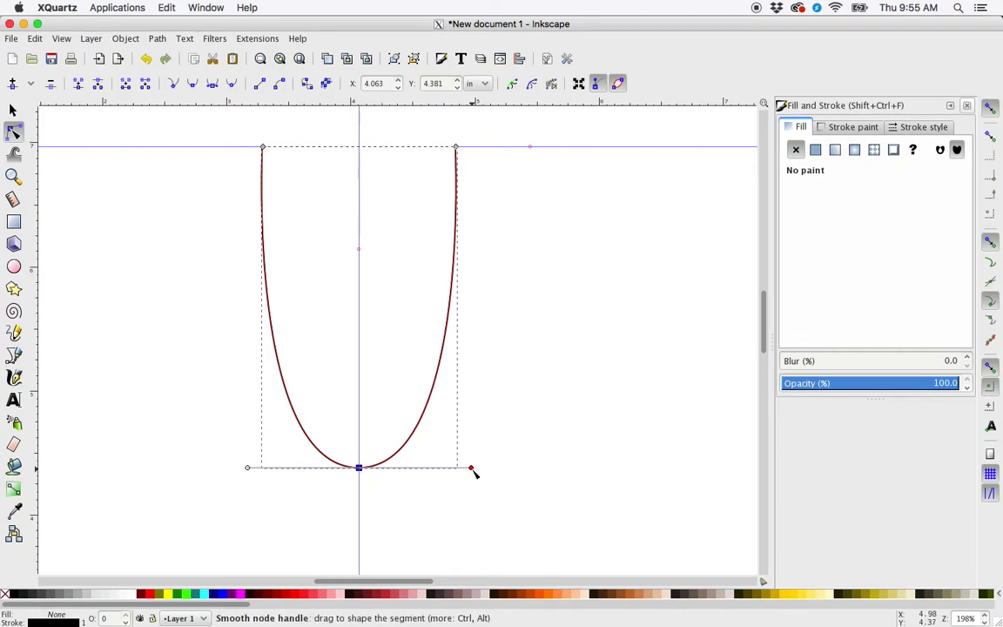
key("ctrl")
left_click_drag(471, 468, 394, 470)
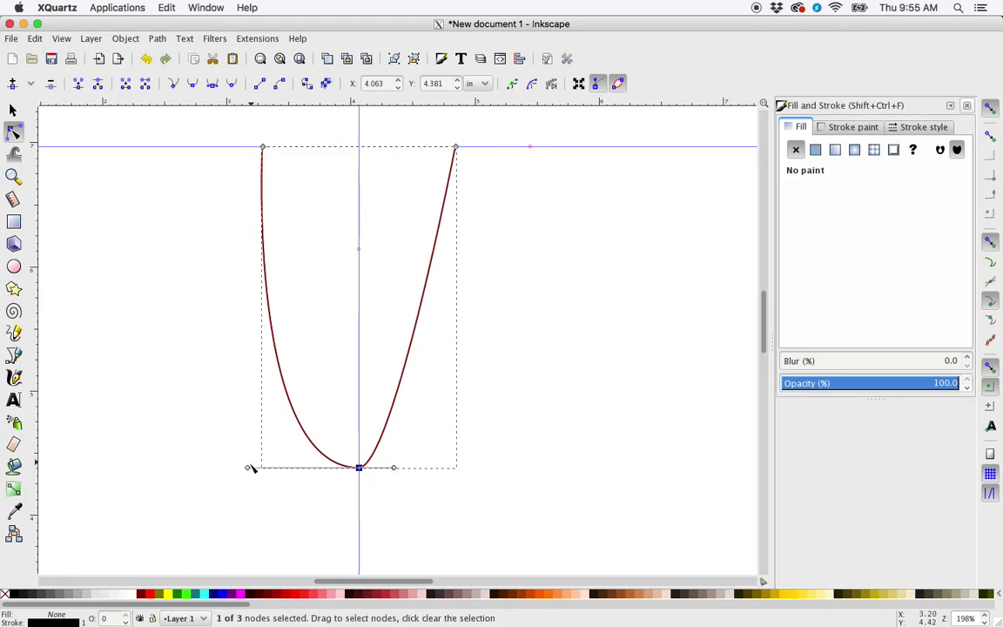
left_click_drag(249, 471, 324, 468)
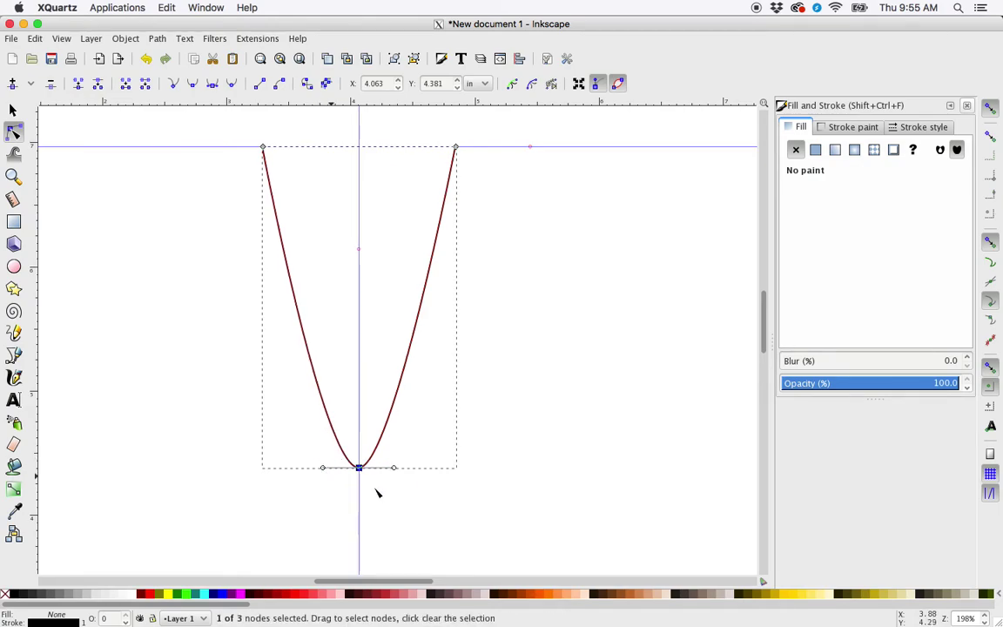
left_click(213, 86)
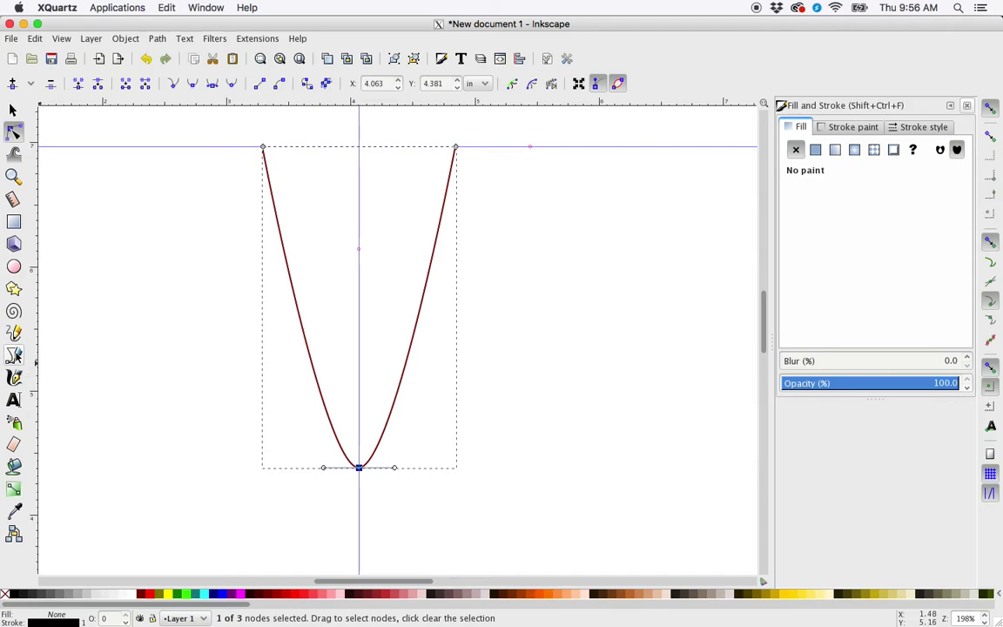
- Extend the neckline path from its right end with a shoulder line about 0.36 in along the guide and an armhole curve descending from it
left_click(15, 357)
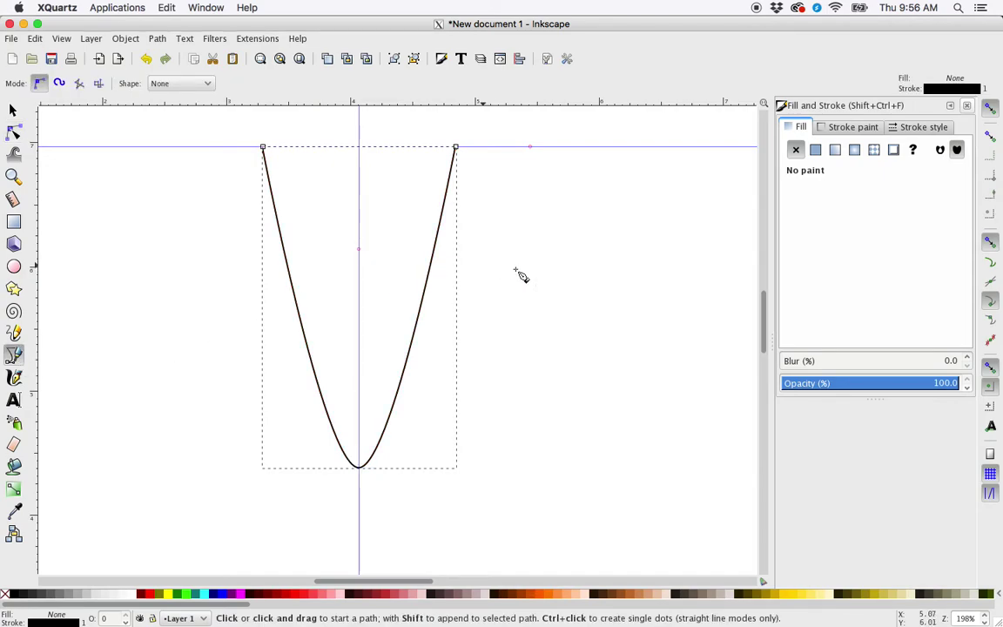
left_click(457, 148)
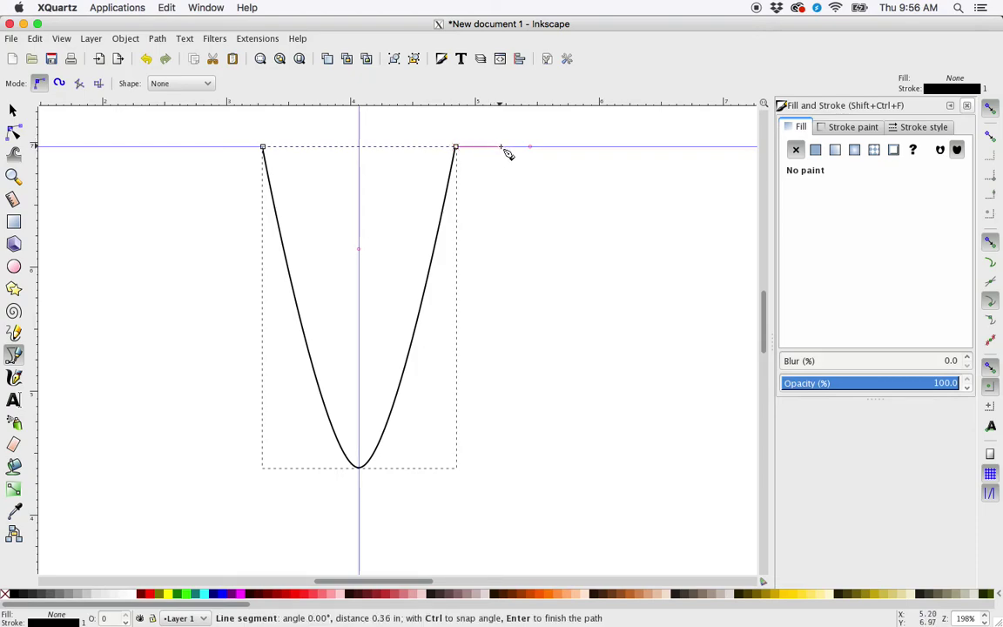
left_click(502, 148)
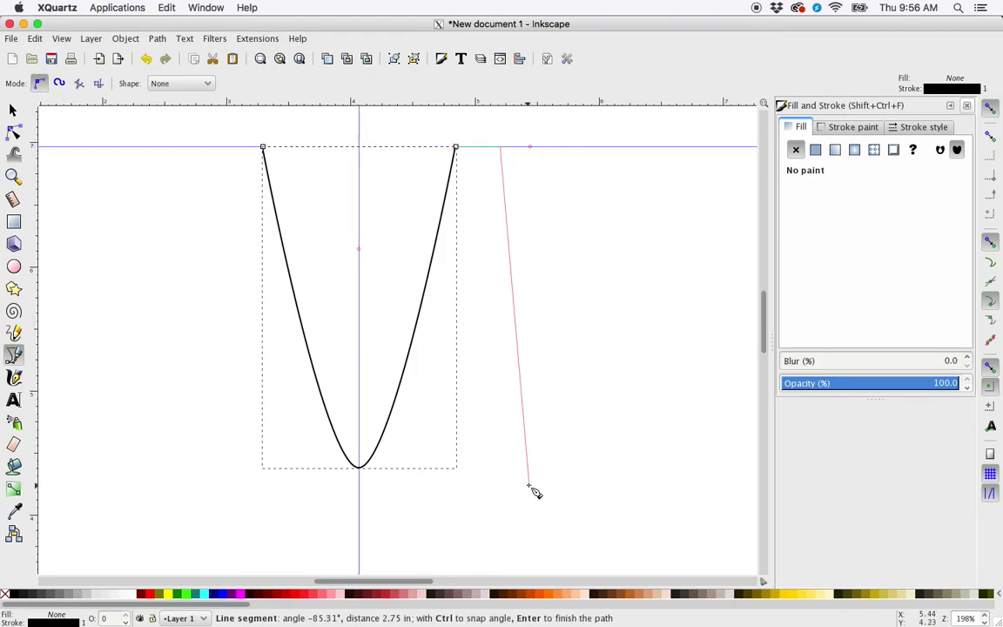
left_click_drag(532, 481, 573, 505)
key("Return")
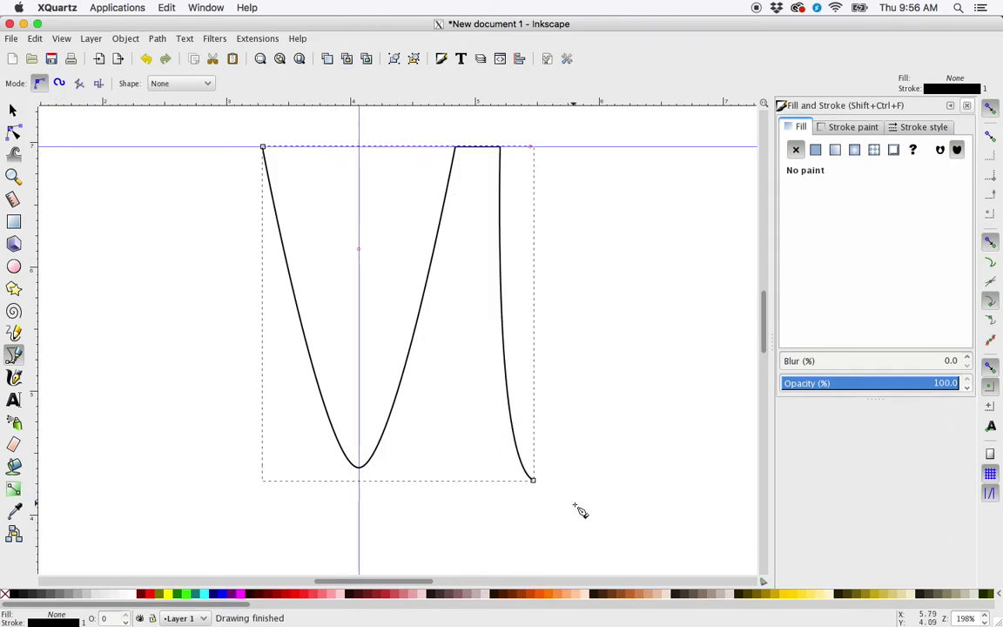
- Continue the path from the armhole's lower end with a straight vertical side and a horizontal hem reaching the vertical guide
scroll(593, 431, "down", 4)
scroll(593, 431, "up", 2)
scroll(593, 430, "right", 2)
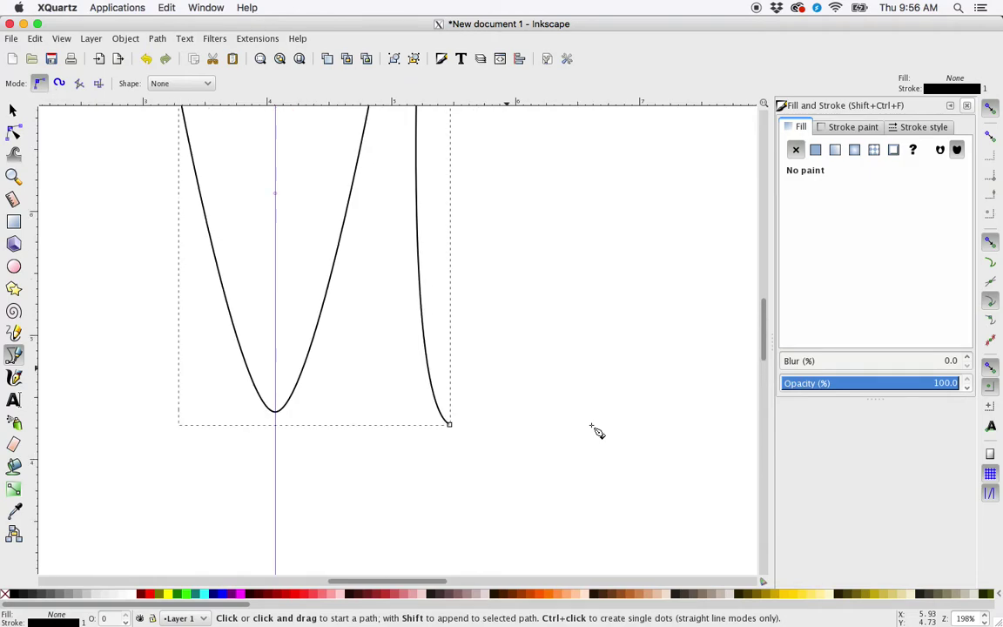
scroll(593, 430, "down", 1)
scroll(593, 431, "left", 1)
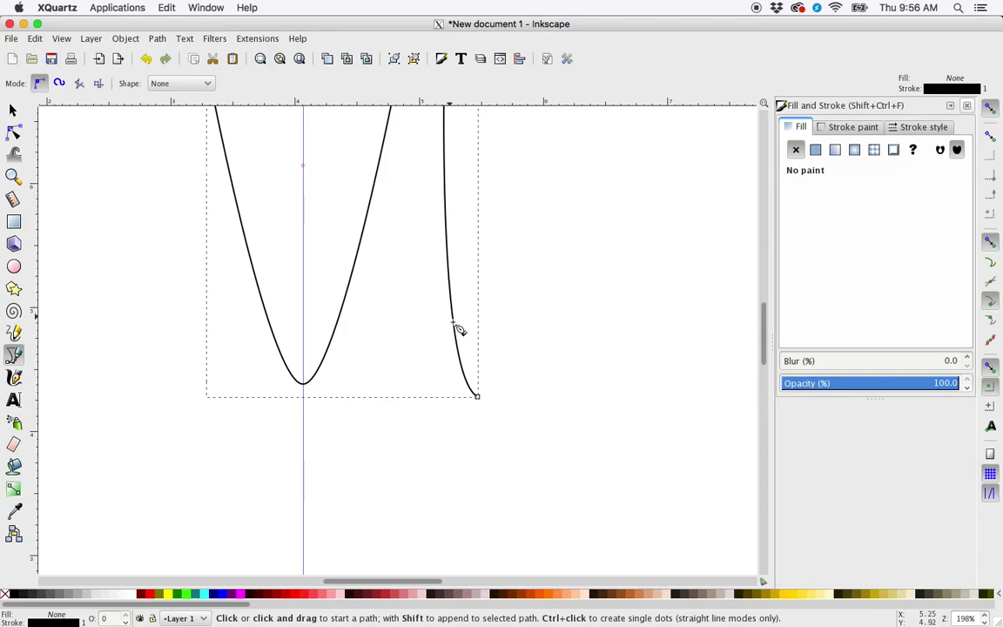
left_click(478, 398)
scroll(482, 467, "down", 5)
scroll(488, 474, "down", 6)
scroll(488, 475, "up", 7)
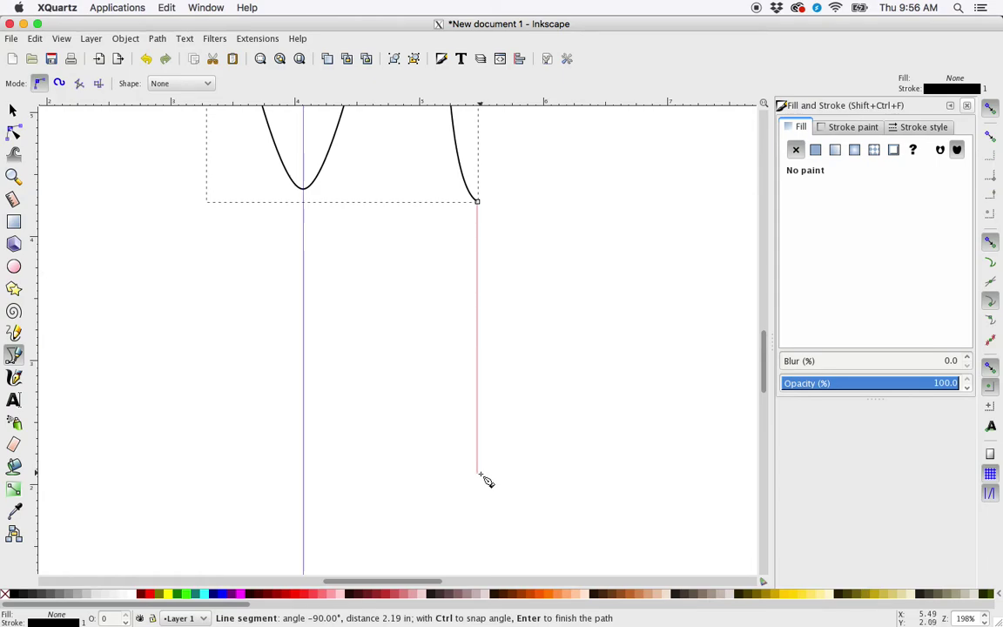
left_click(477, 505)
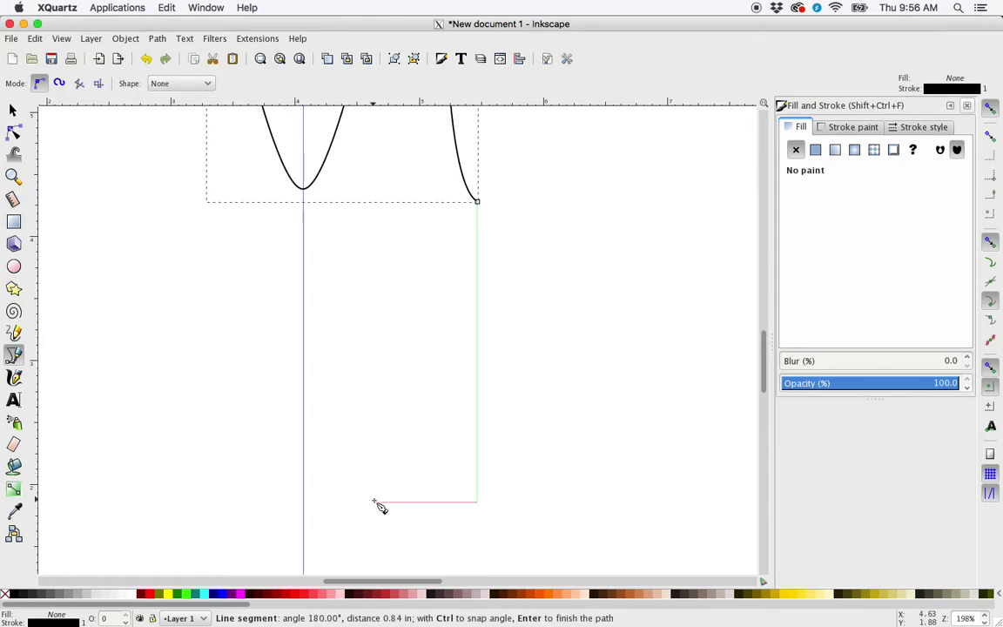
left_click(305, 502)
key("Return")
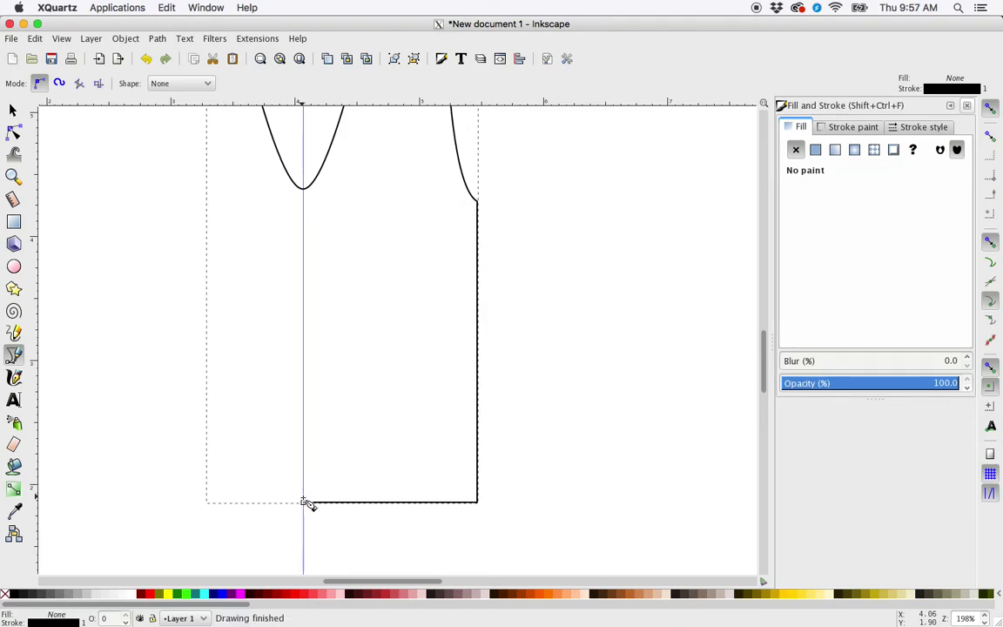
- Place a horizontally flipped duplicate of the outline to the left of the original, clear of it and level with it
key("minus")
key("minus")
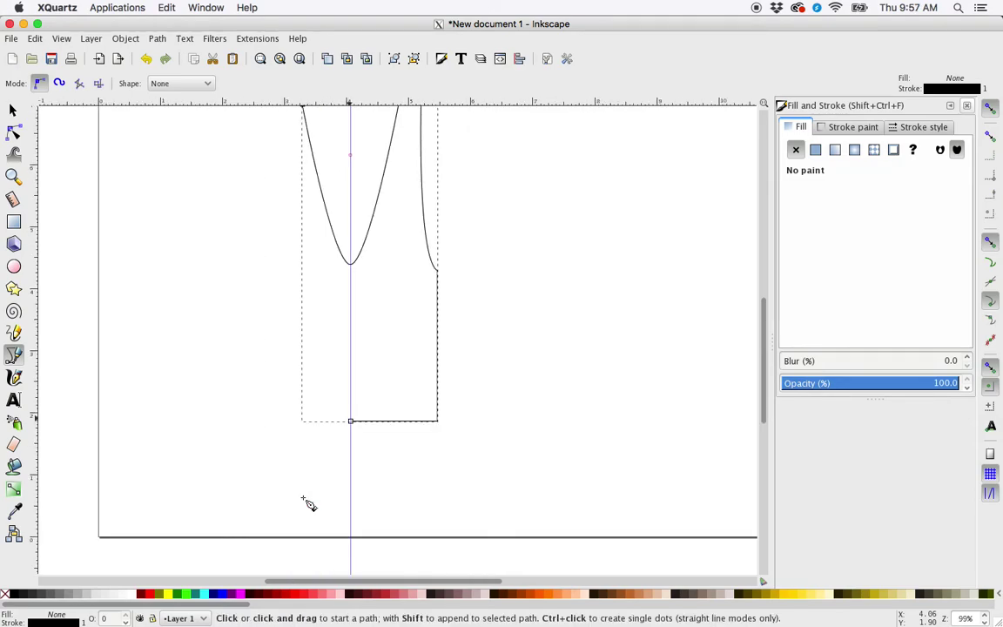
scroll(518, 405, "up", 4)
scroll(518, 406, "left", 3)
scroll(518, 406, "down", 2)
scroll(514, 403, "right", 2)
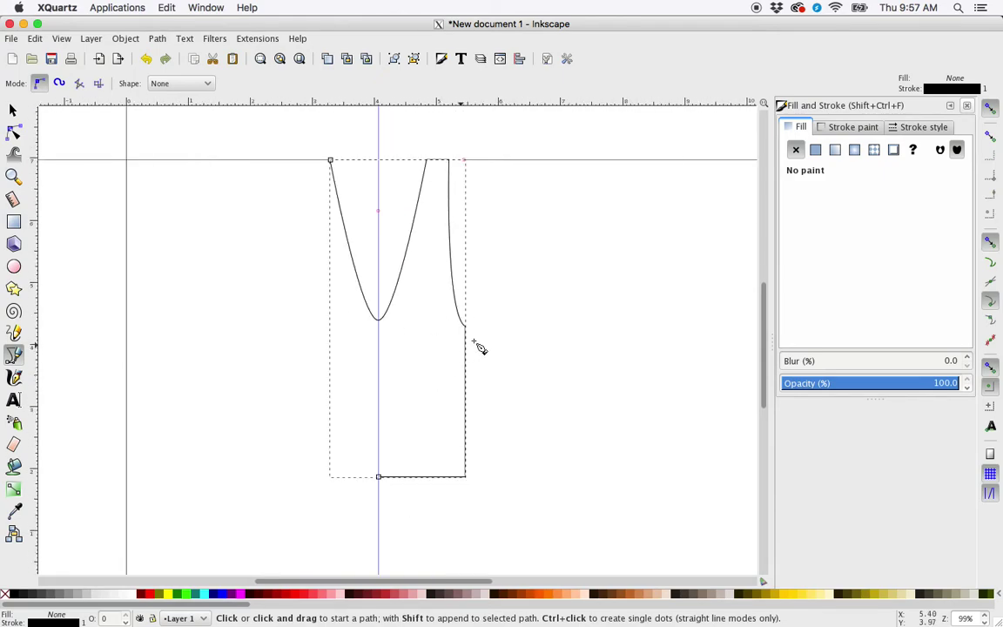
left_click(13, 110)
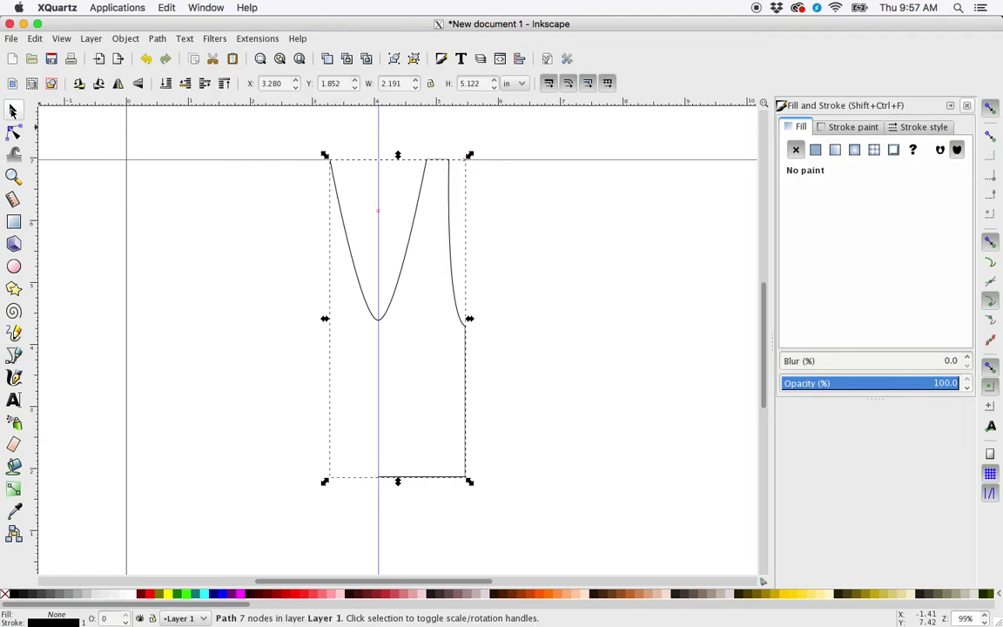
left_click(454, 276)
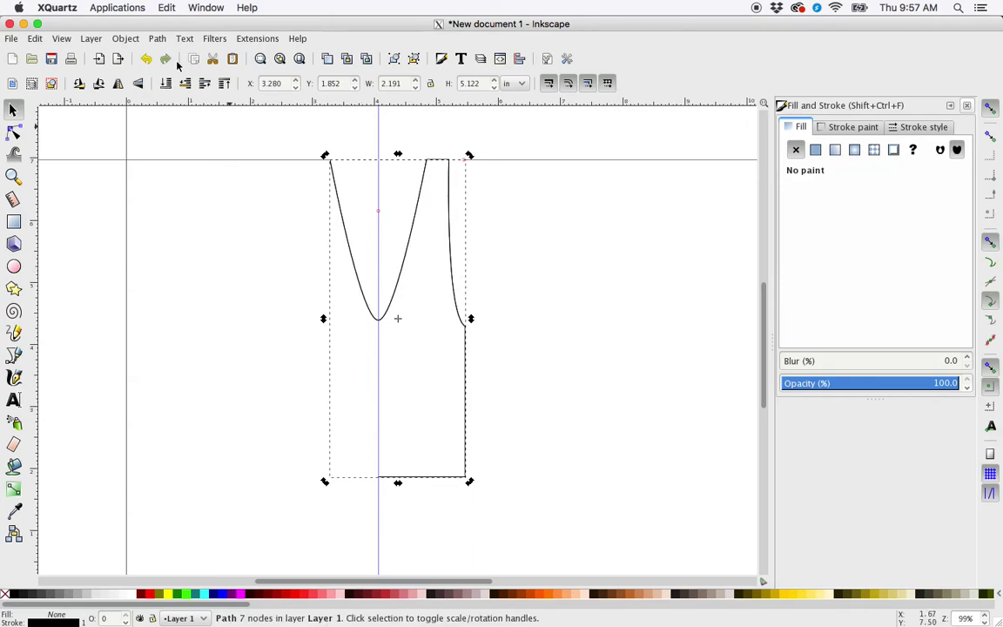
left_click(127, 40)
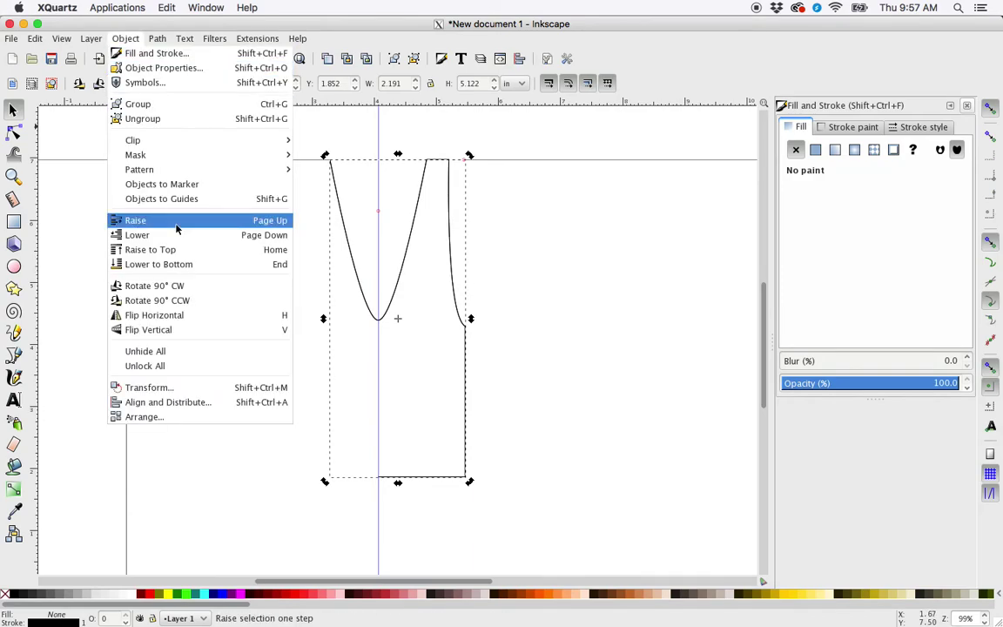
left_click(158, 315)
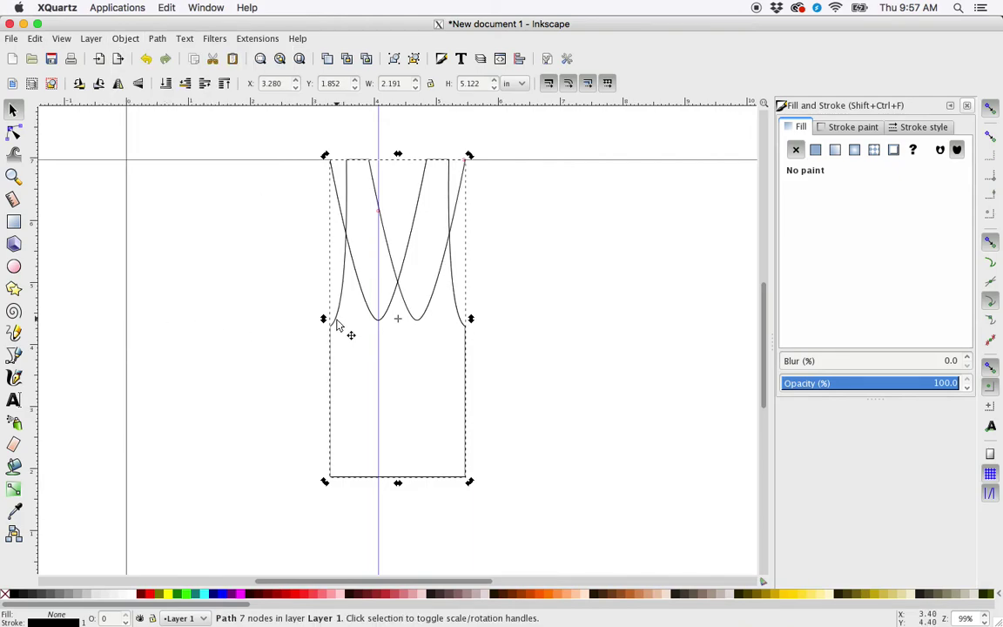
left_click_drag(338, 323, 178, 328)
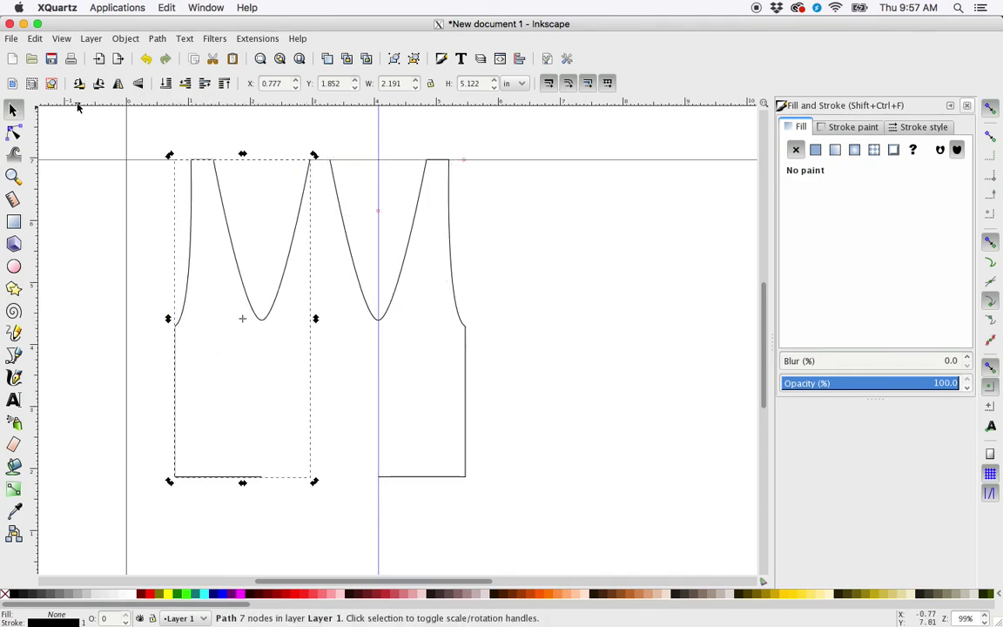
- Delete the neckline's free end node and lowest node from the flipped copy, and align the remaining half with the original at the vertical guide
left_click(13, 132)
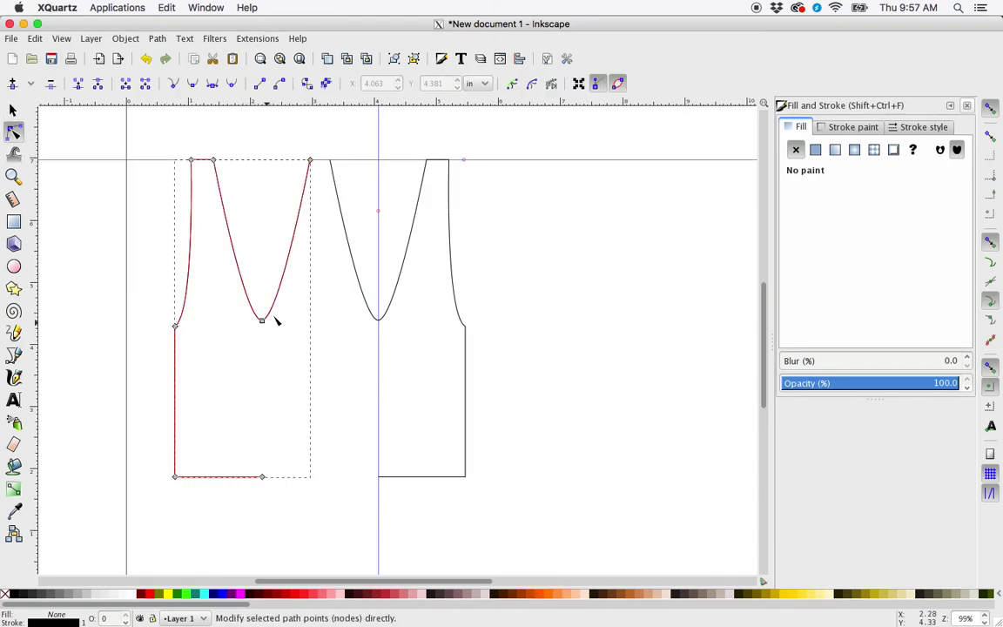
left_click(310, 161)
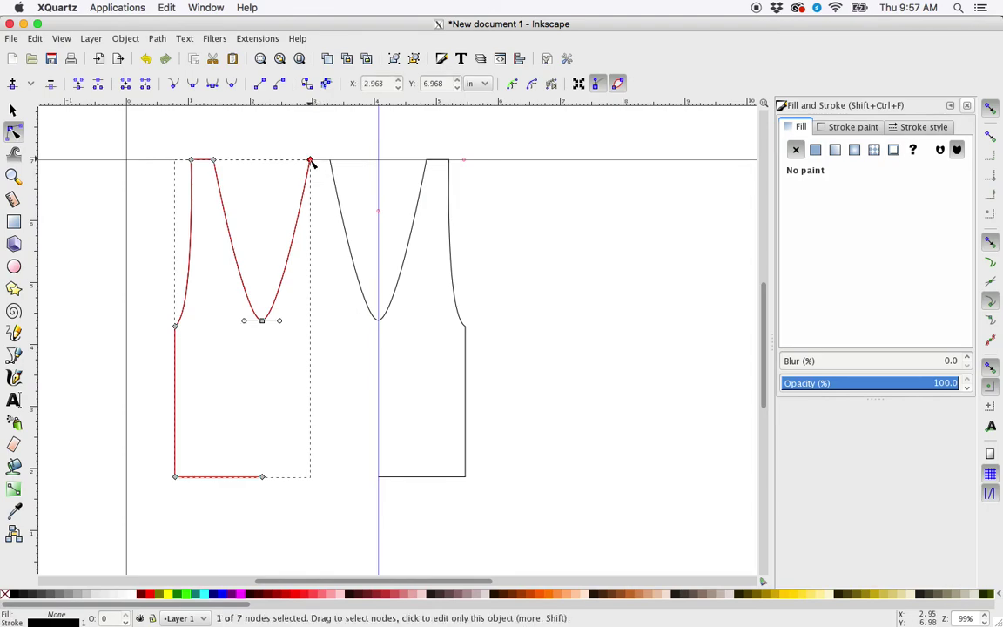
left_click(263, 321, "shift")
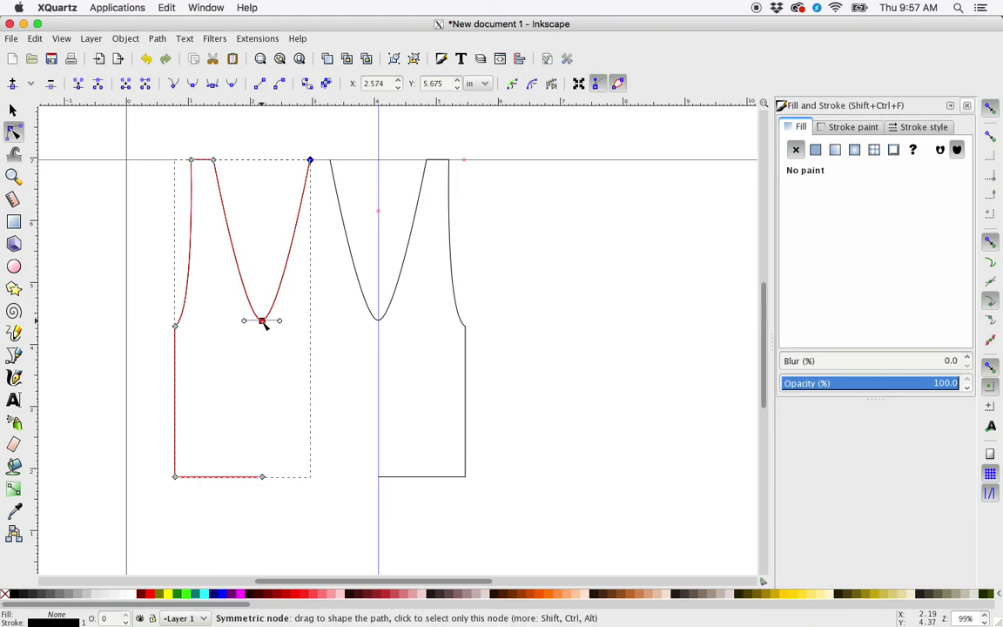
key("Delete")
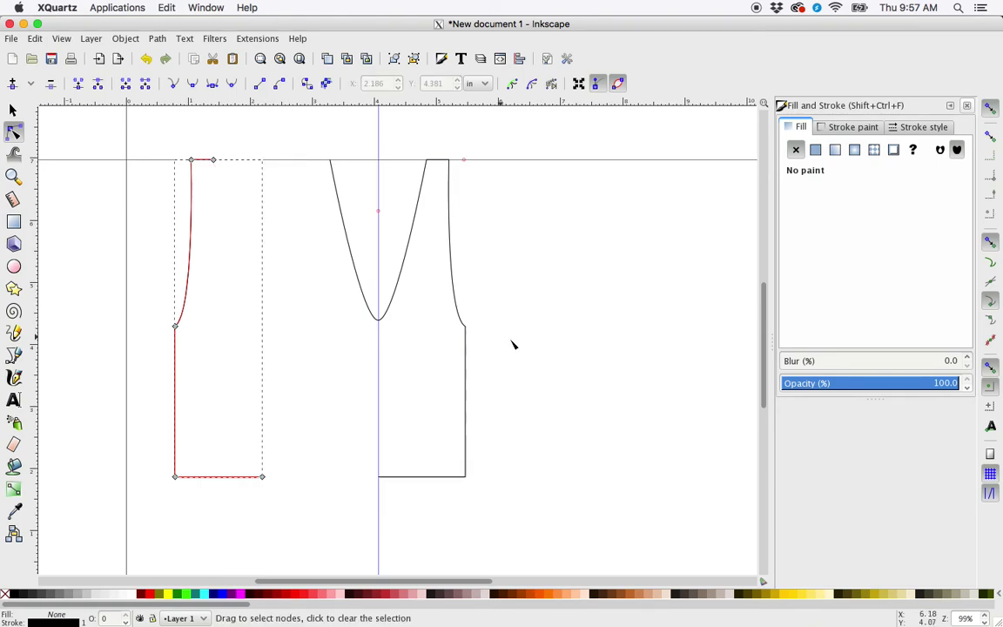
left_click(13, 111)
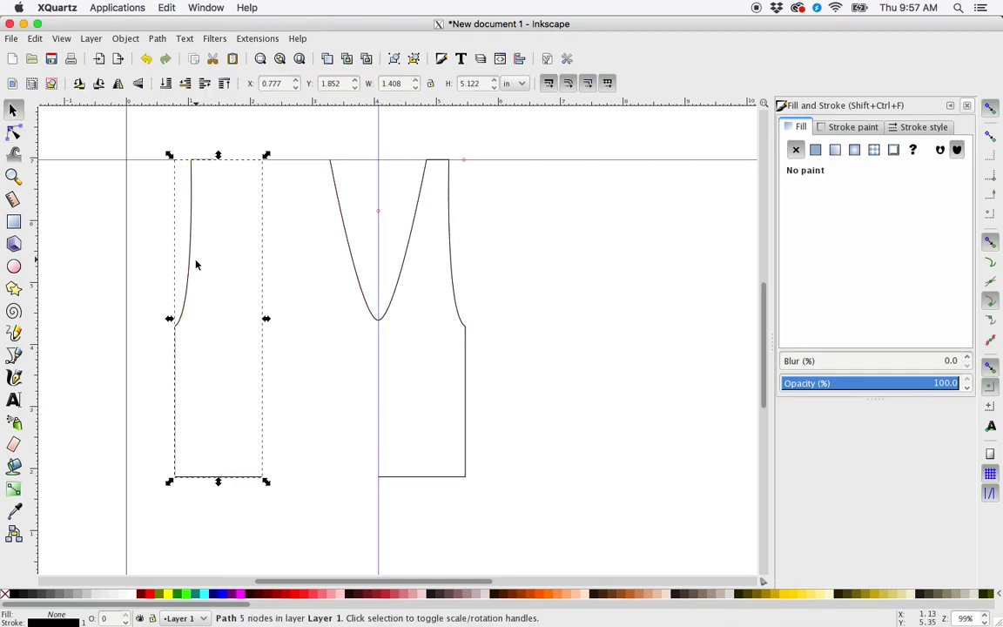
left_click_drag(191, 266, 308, 273)
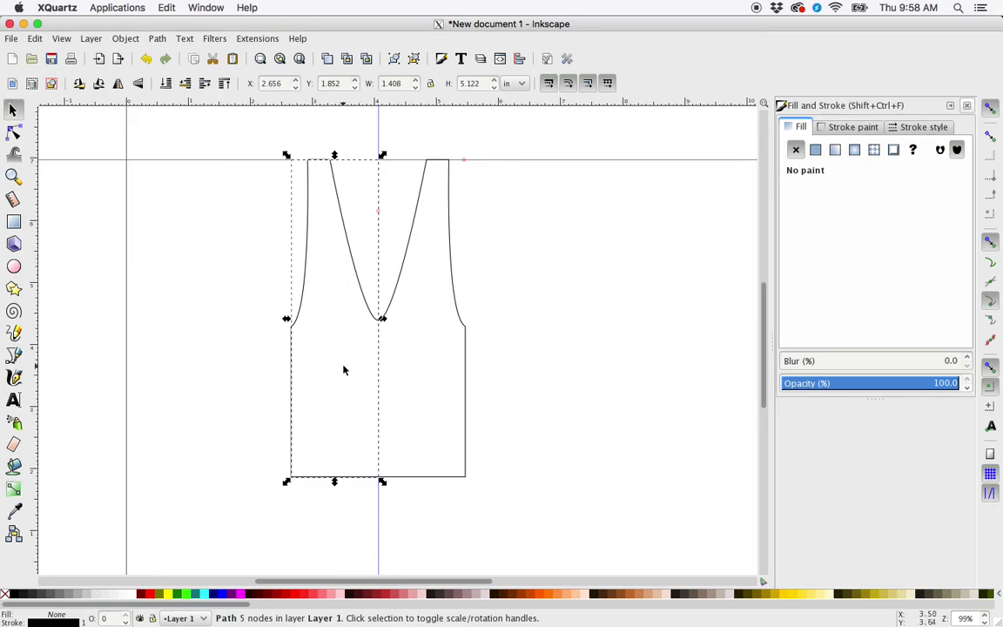
- Select both paths and join their overlapping end nodes where the left shoulder meets the neckline
left_click(461, 324, "shift")
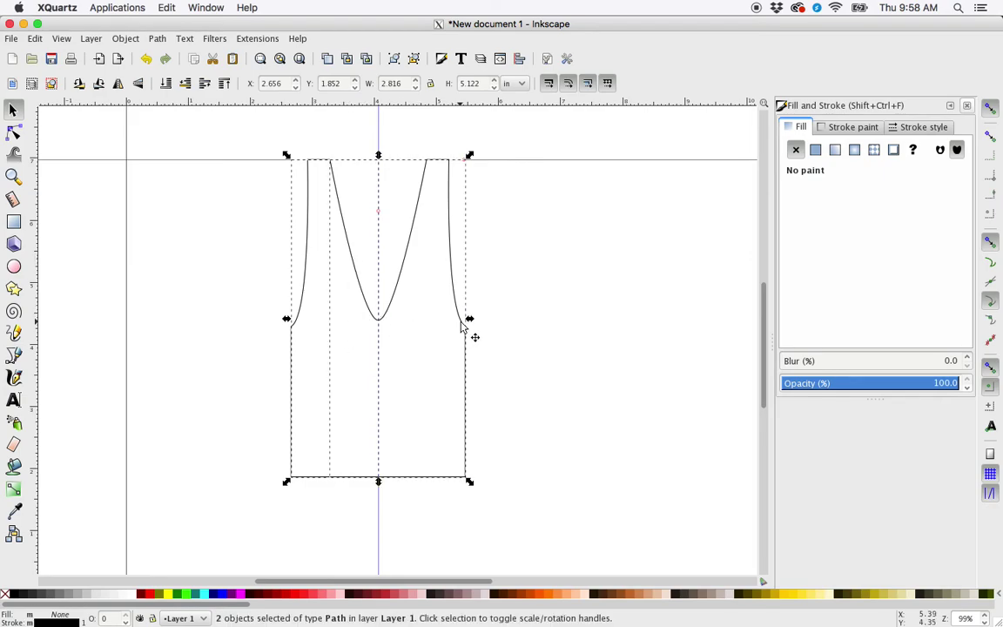
scroll(461, 324, "up", 5)
scroll(462, 326, "down", 2)
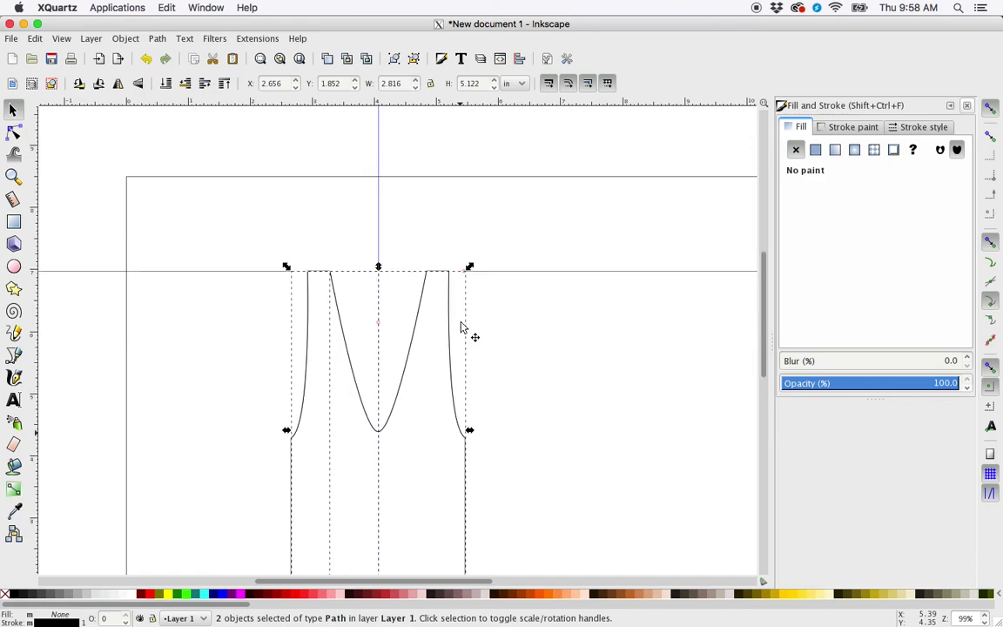
key("plus")
key("plus")
key("plus")
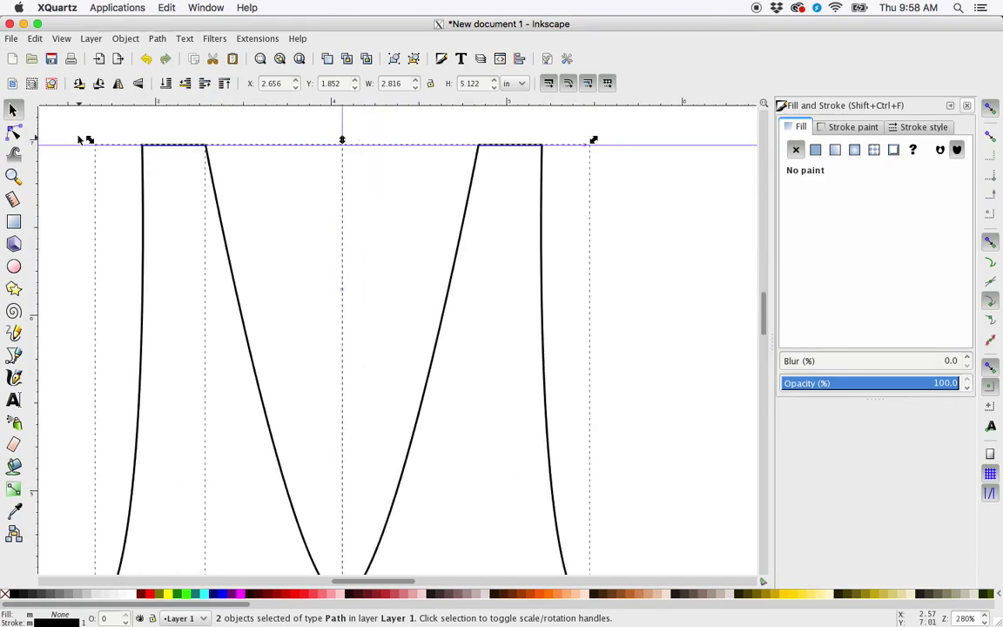
left_click(13, 132)
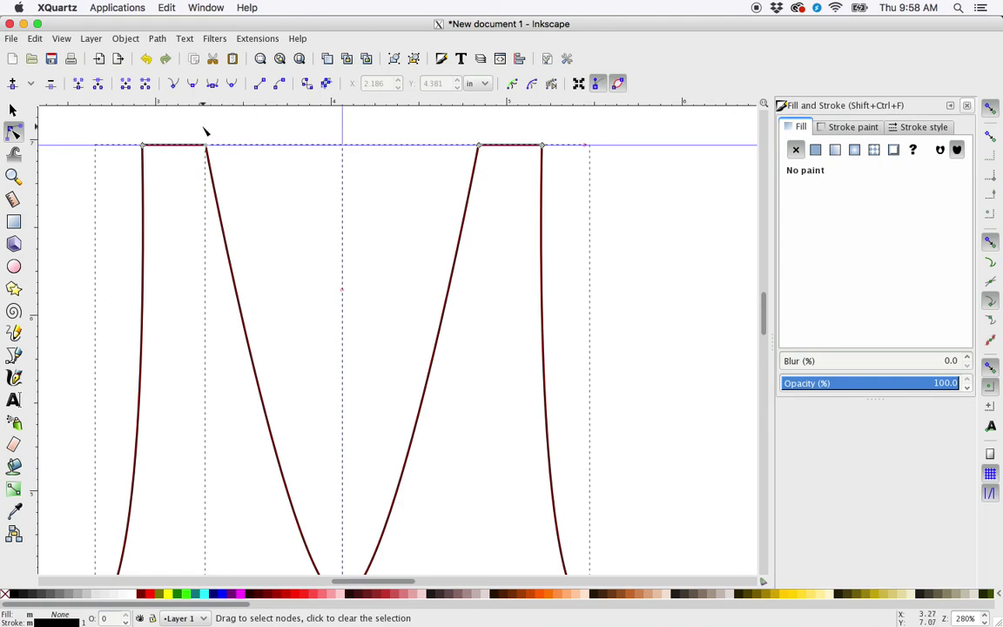
left_click_drag(195, 128, 224, 172)
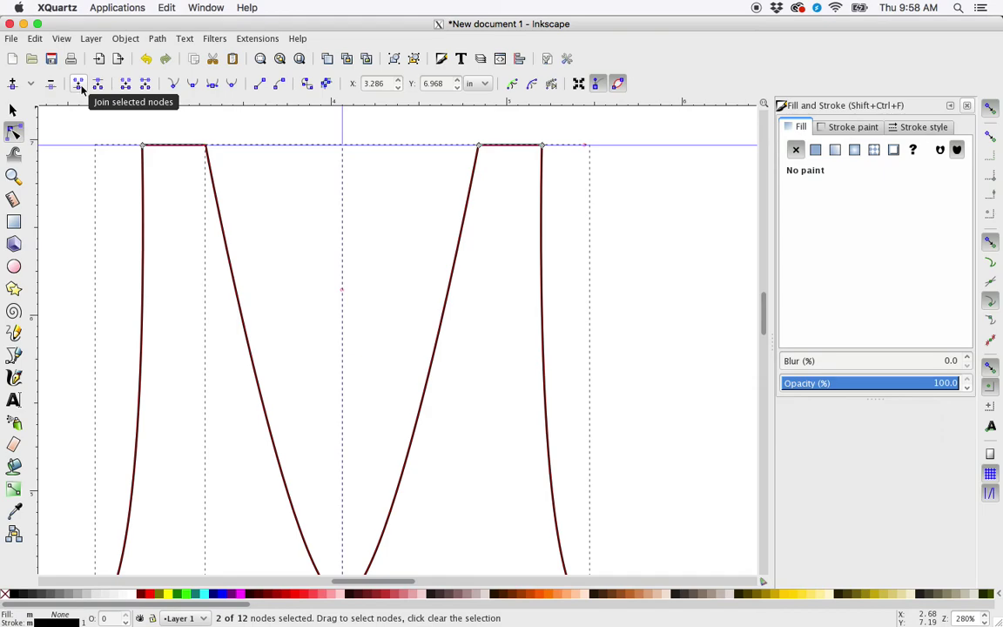
left_click(80, 86)
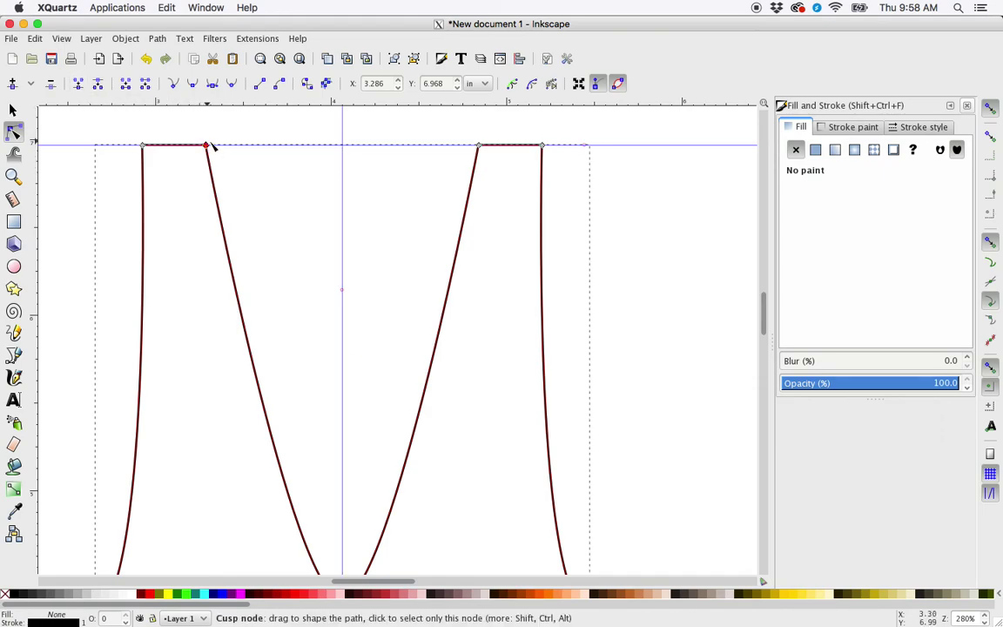
mouse_move(207, 146)
left_mouse_down()
mouse_move(253, 129)
mouse_move(232, 148)
mouse_move(209, 217)
mouse_move(235, 135)
mouse_move(248, 134)
mouse_move(214, 163)
left_mouse_up()
key("ctrl+z")
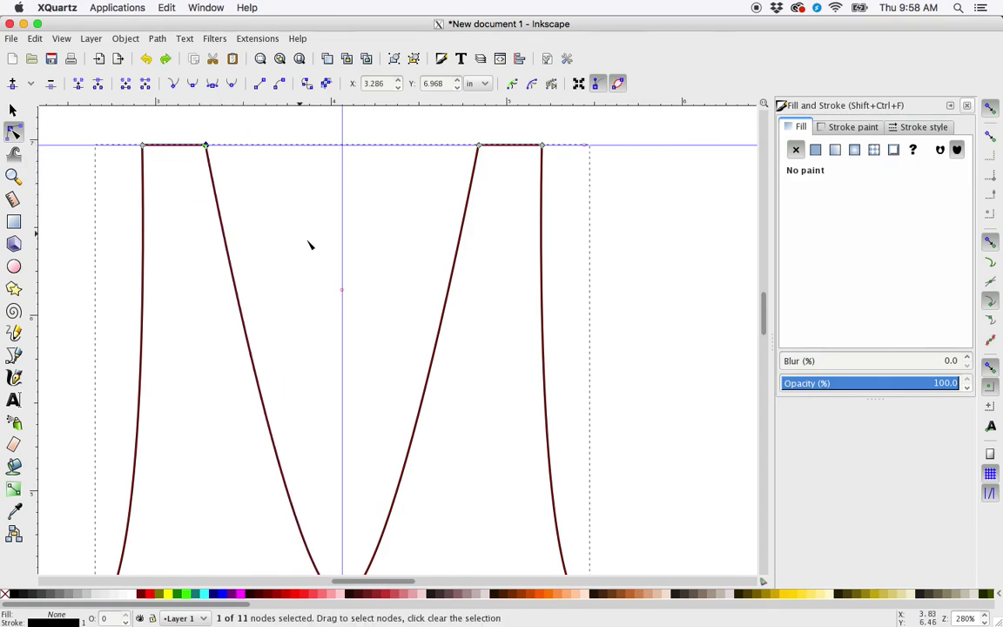
- Join the two overlapping hem end nodes at the vertical guide into one node
scroll(372, 372, "down", 10)
left_click_drag(387, 422, 352, 380)
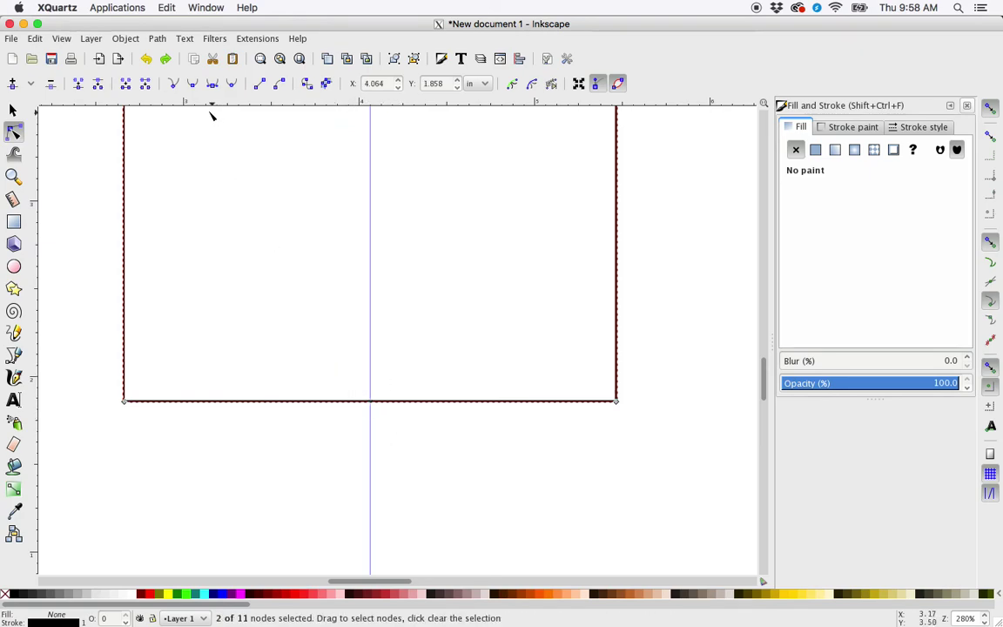
left_click(77, 85)
mouse_move(374, 404)
left_mouse_down()
mouse_move(374, 443)
mouse_move(330, 475)
mouse_move(370, 355)
mouse_move(385, 419)
left_mouse_up()
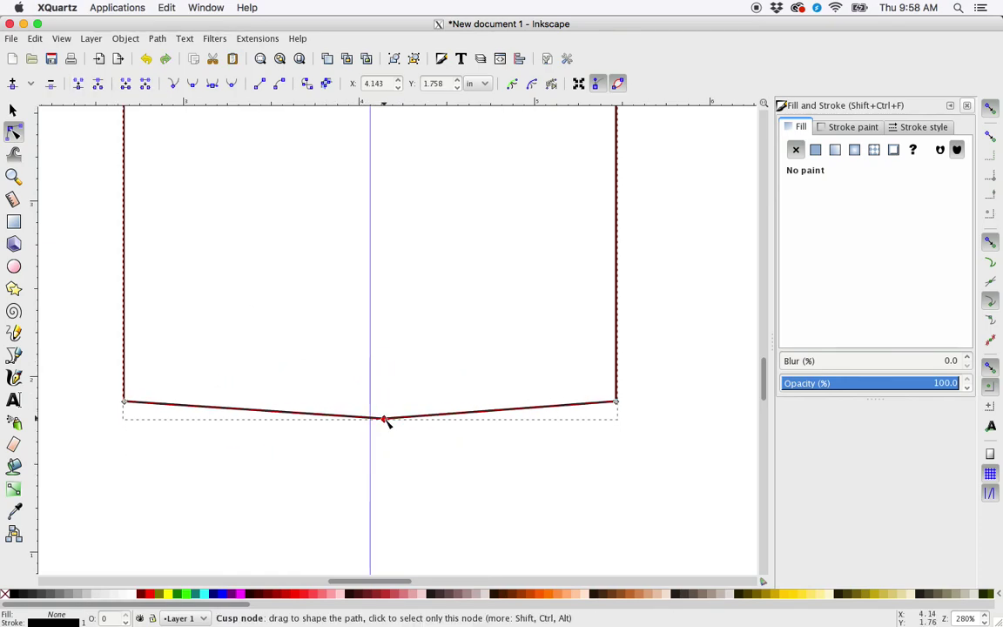
key("ctrl+z")
- Delete the horizontal guide along the shoulders and deselect the outline
key("minus")
key("minus")
key("minus")
scroll(393, 423, "down", 2)
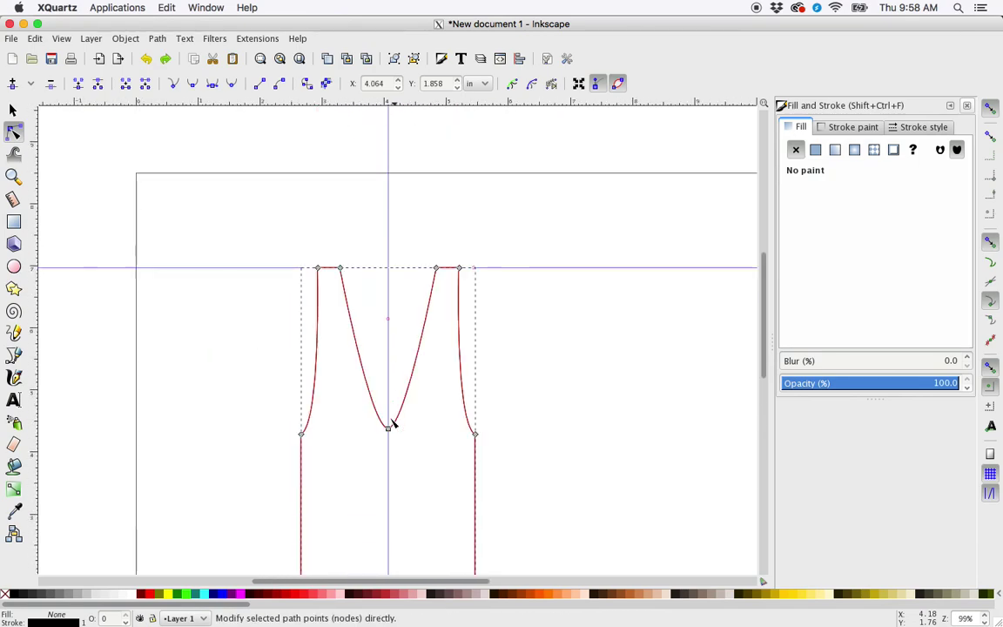
left_click(13, 110)
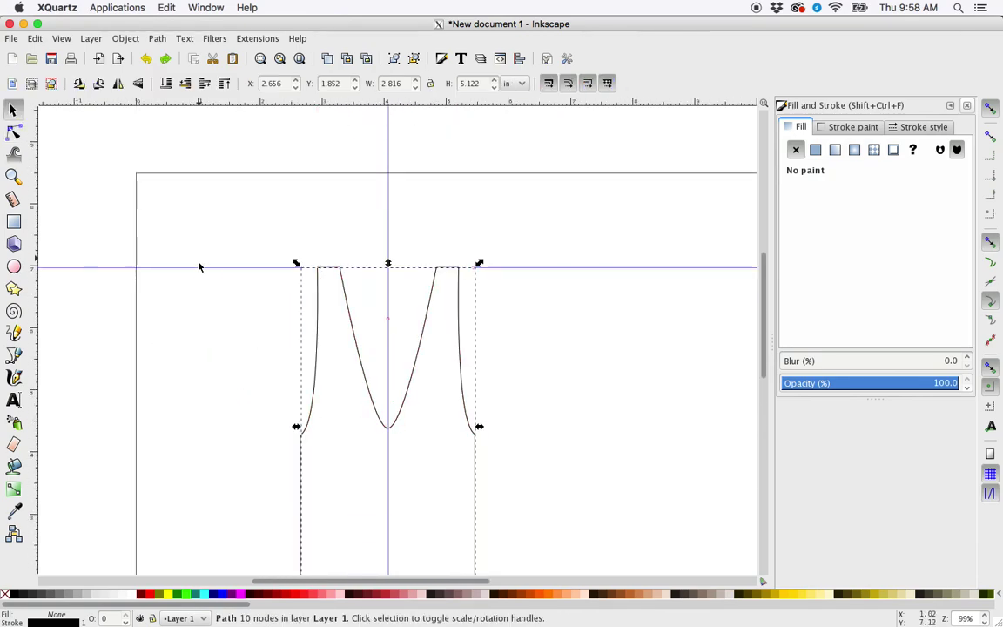
key("Delete")
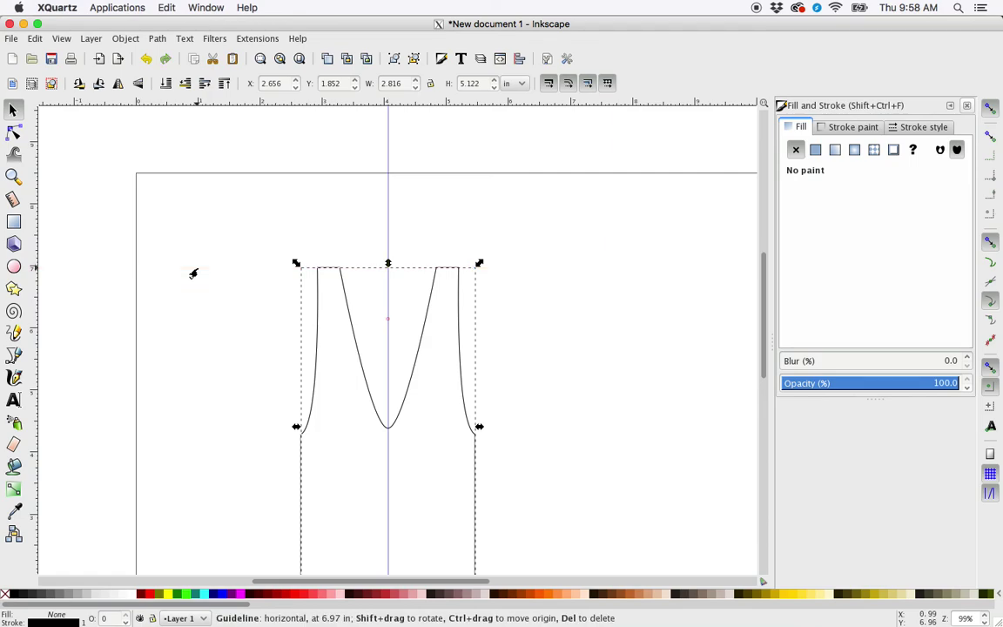
key("Escape")
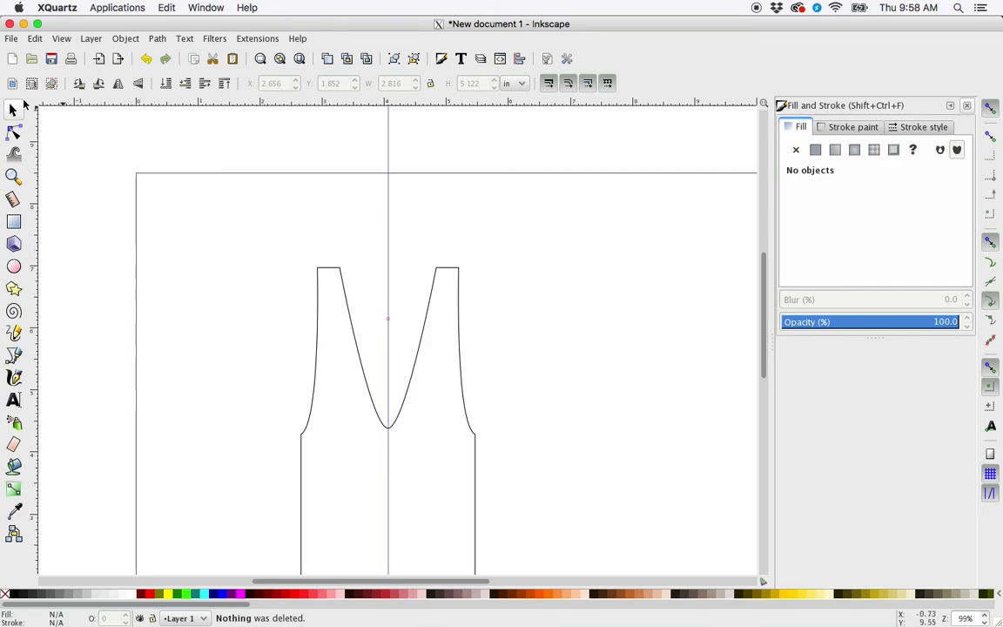
scroll(333, 329, "down", 3)
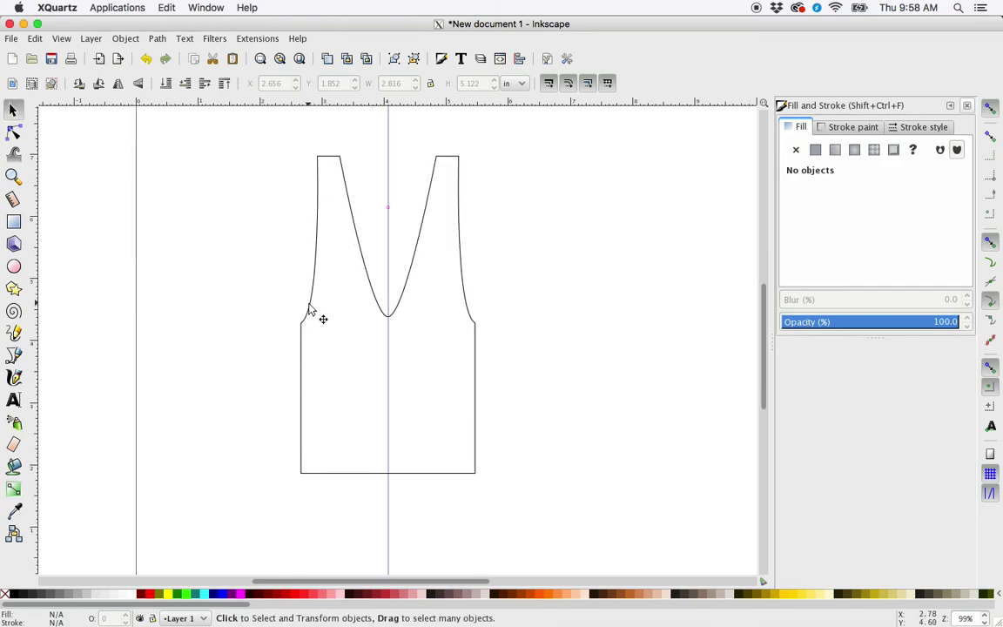